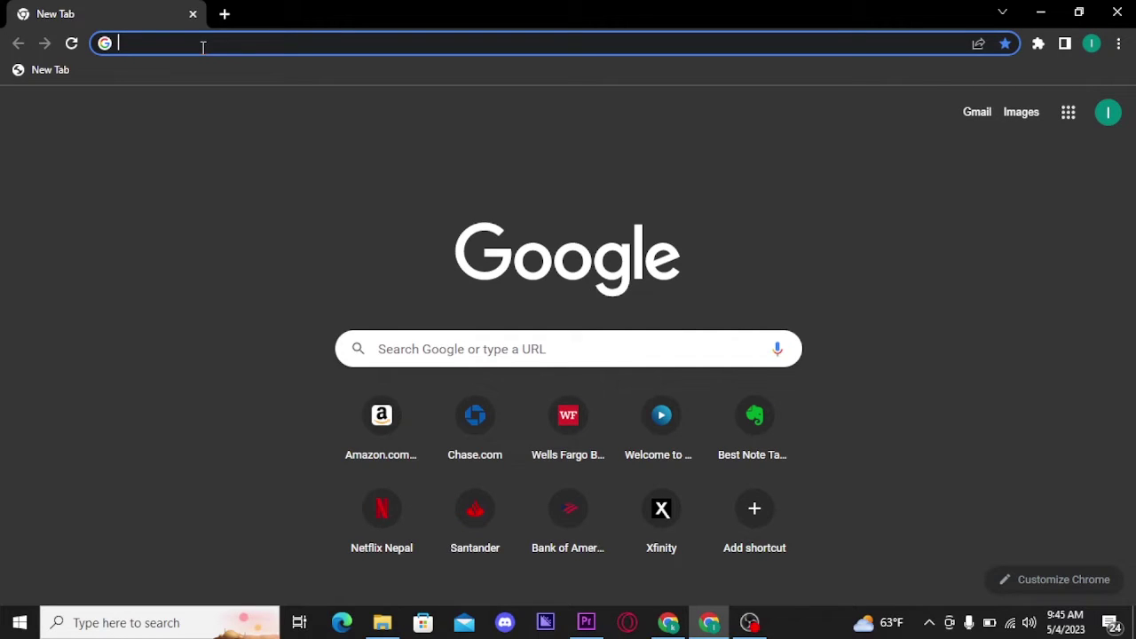
- Go to wellsfargo.com and open the Student/teen banking page from the checking account offerings
text(wellsfargo.com)
key(Return)
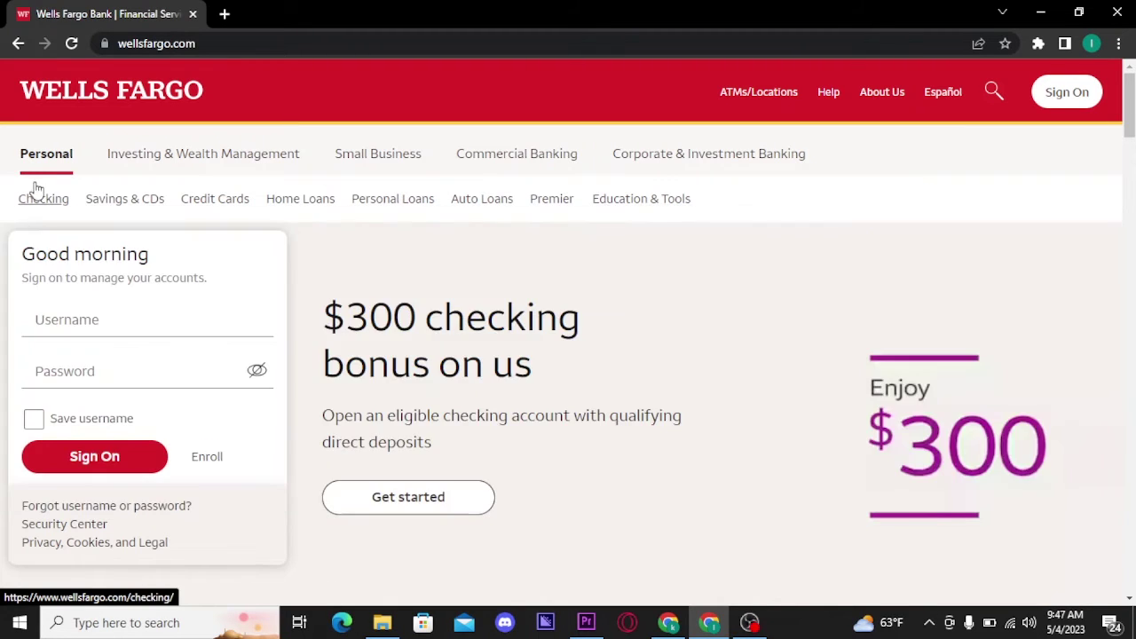
mouse_move(27, 198)
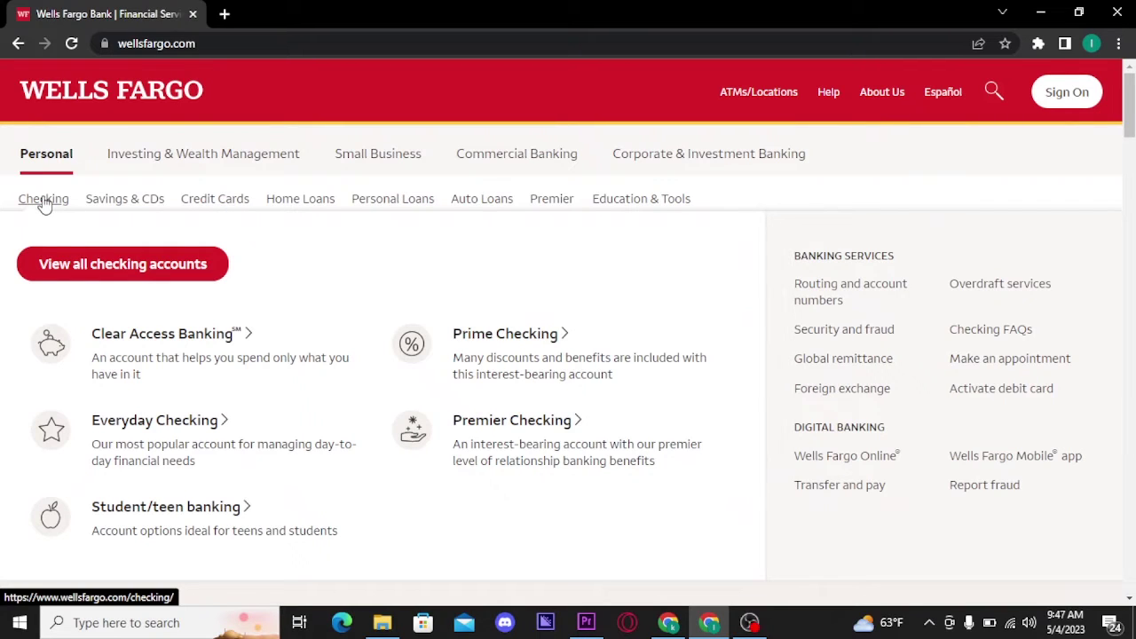
click(177, 507)
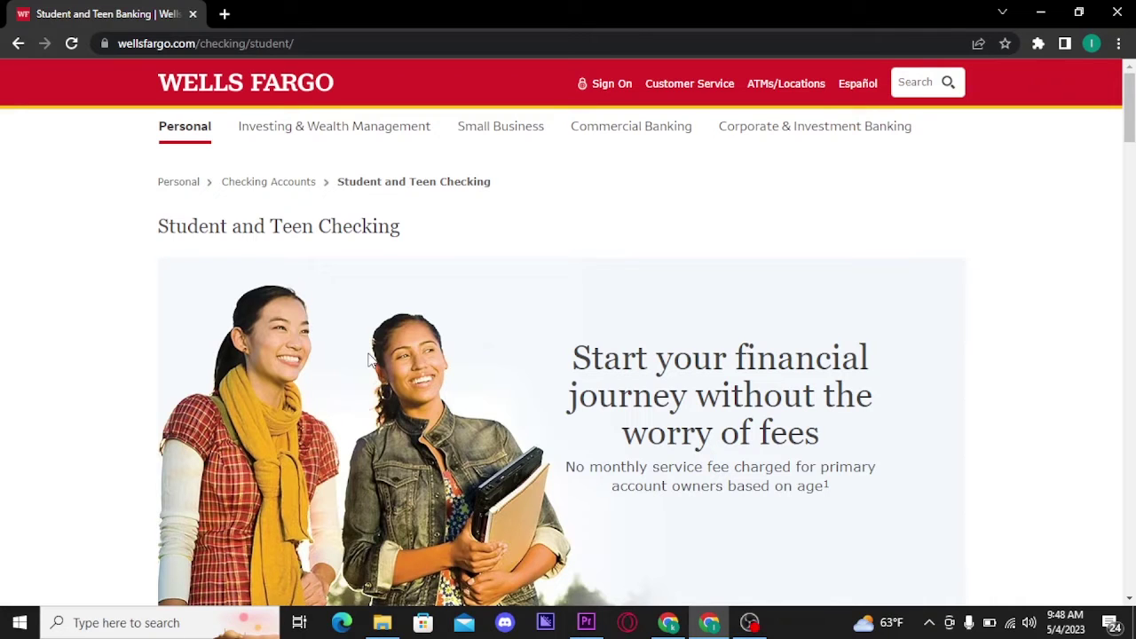
- Start the online application for a Clear Access Banking student account and review what is needed to apply
scroll(507, 352, down, 8)
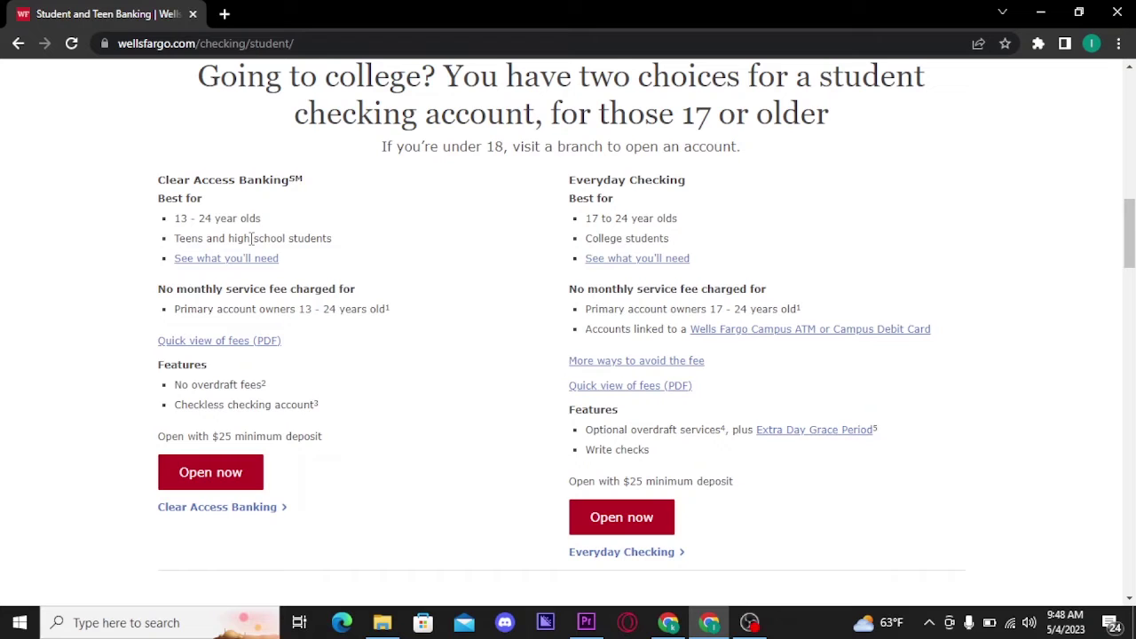
click(233, 473)
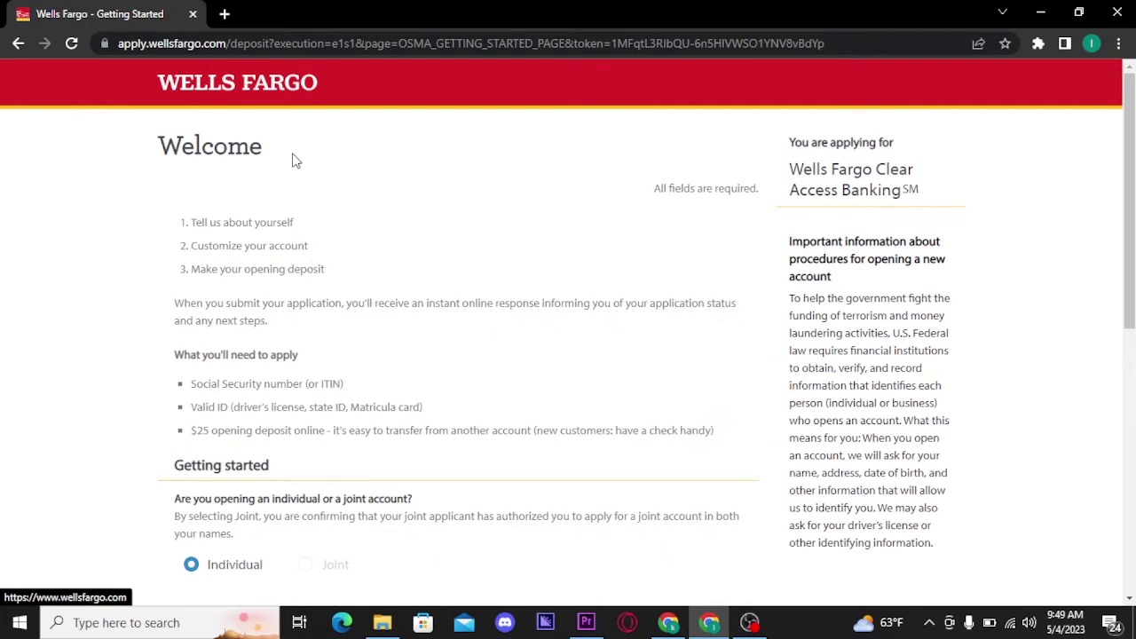
scroll(373, 227, down, 2)
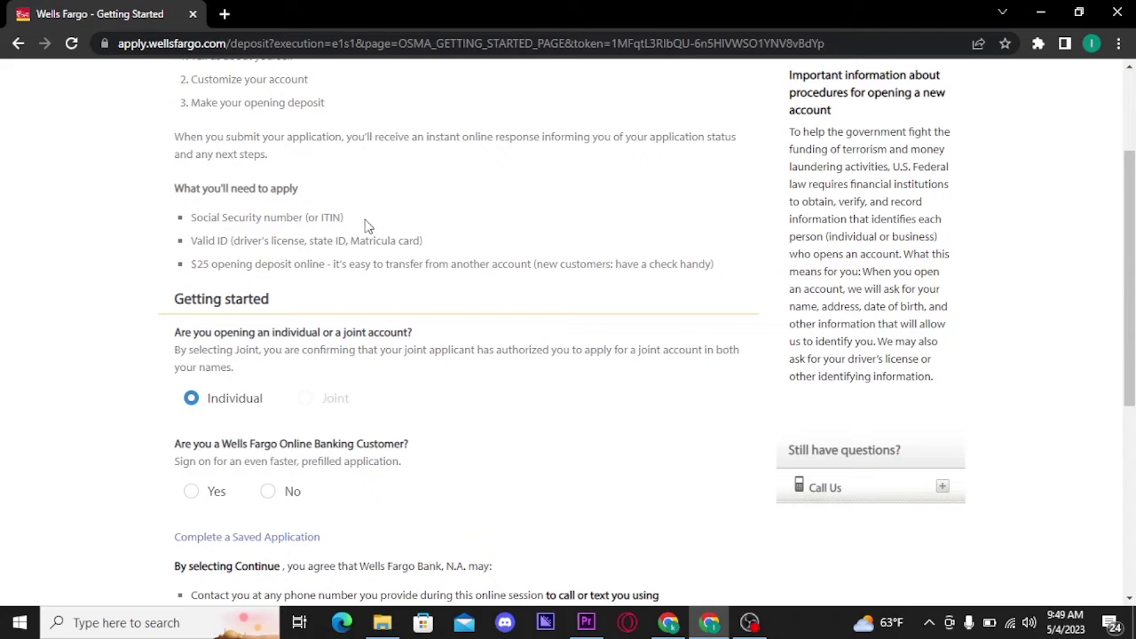
scroll(350, 217, up, 2)
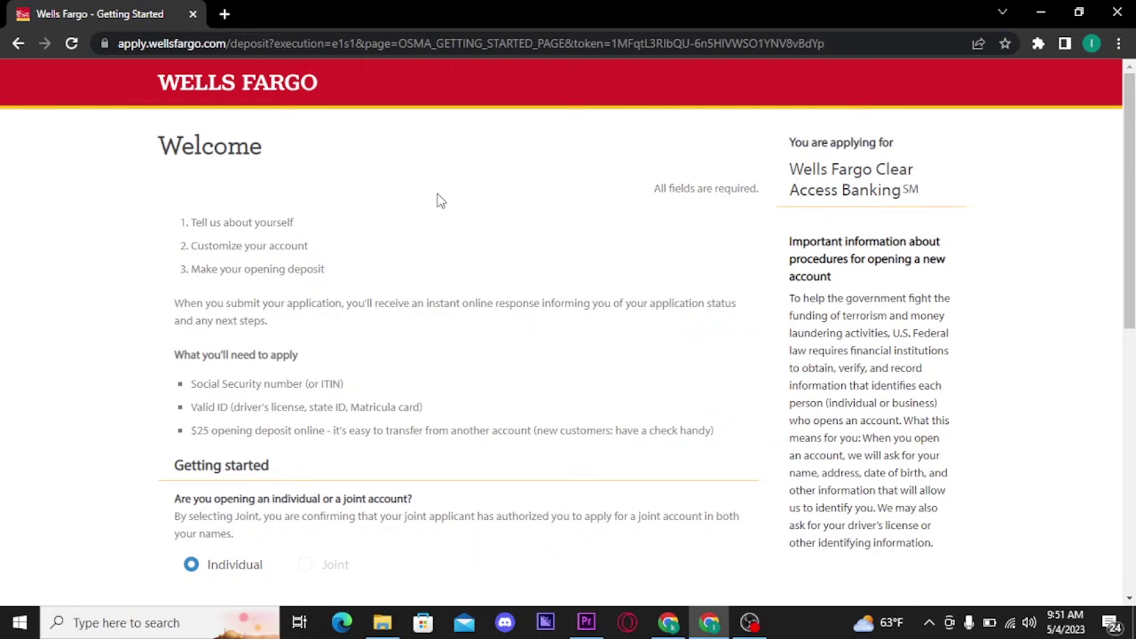
- Answer No to being a Wells Fargo Online Banking customer for the individual account and continue to the applicant information form
scroll(472, 346, down, 3)
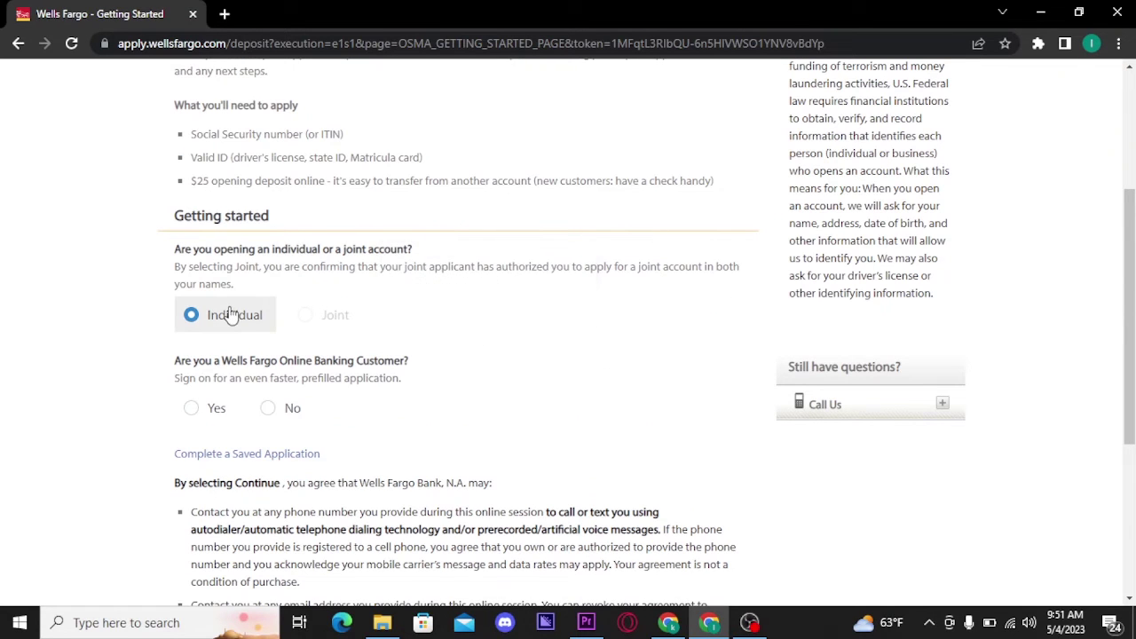
scroll(474, 361, down, 1)
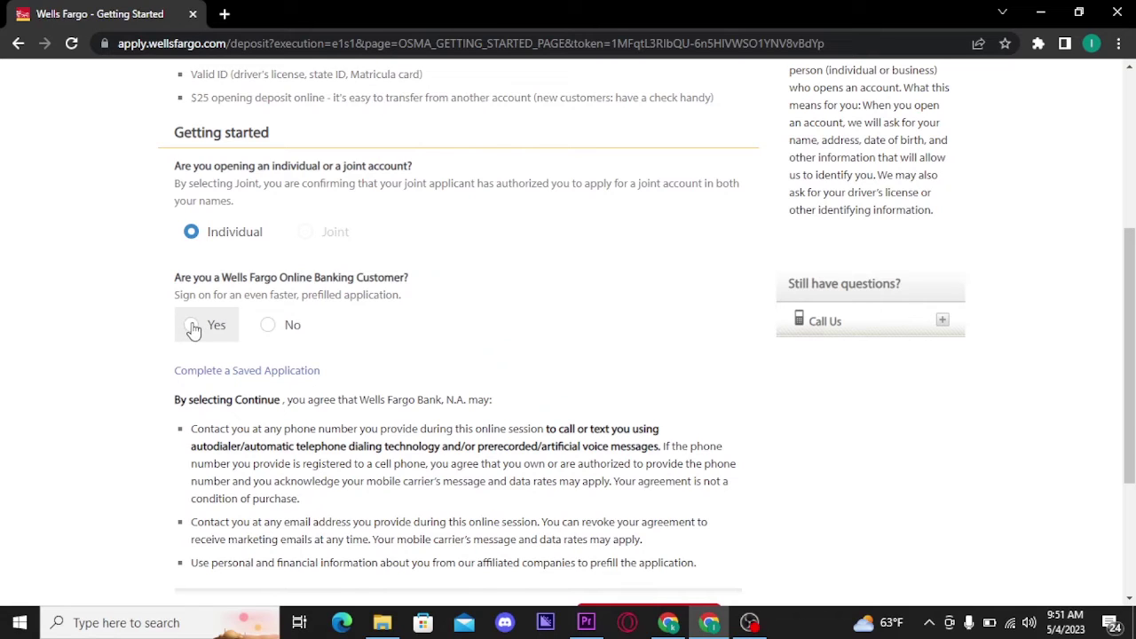
click(268, 325)
scroll(270, 330, down, 2)
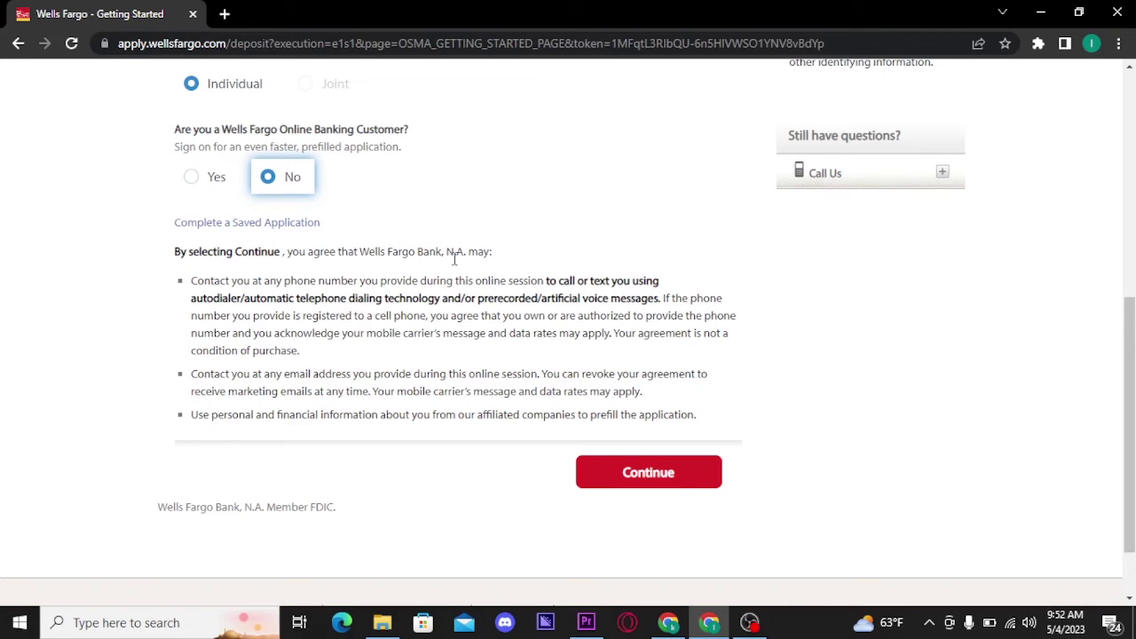
click(649, 472)
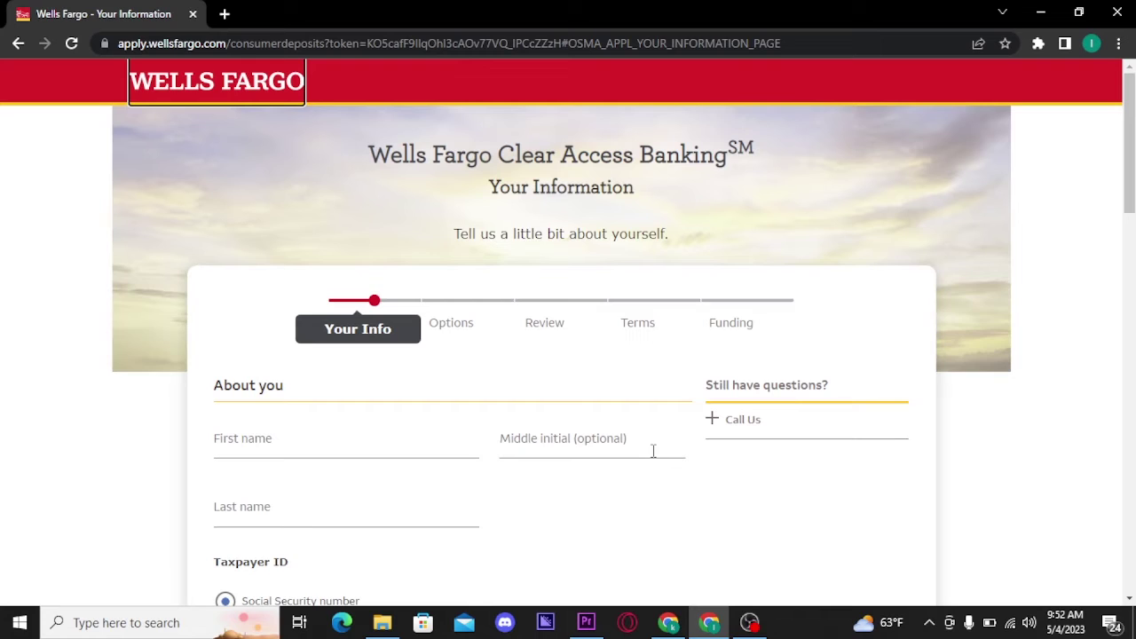
- Examine the form's name, taxpayer ID, Social Security number, ID type, expiration date and date of birth fields
scroll(592, 284, down, 1)
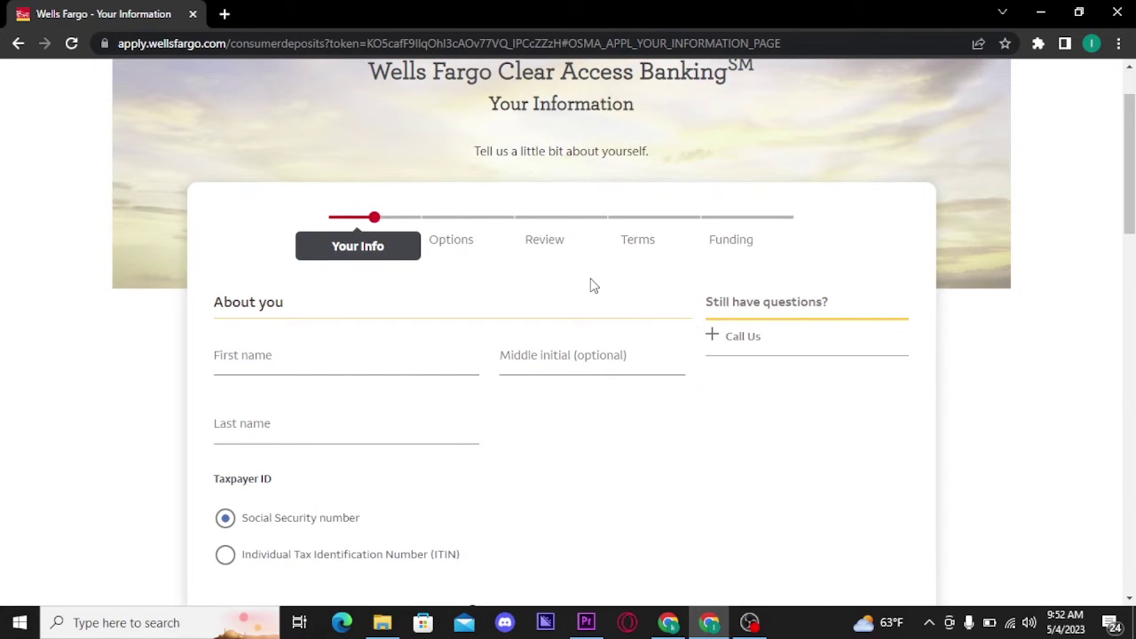
scroll(444, 296, down, 2)
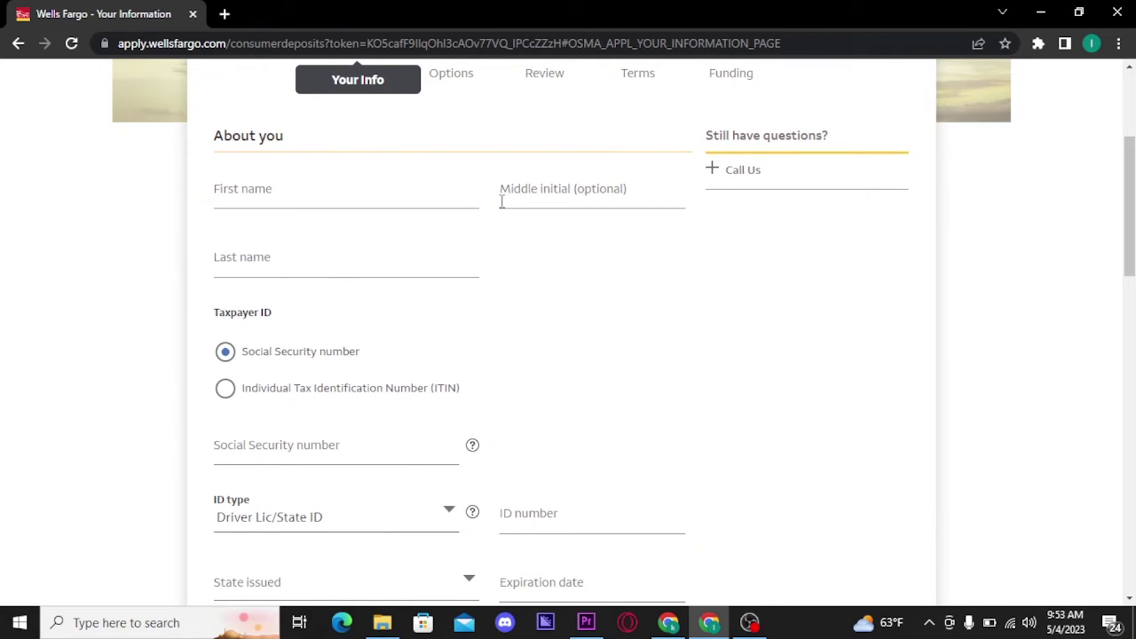
scroll(523, 325, down, 1)
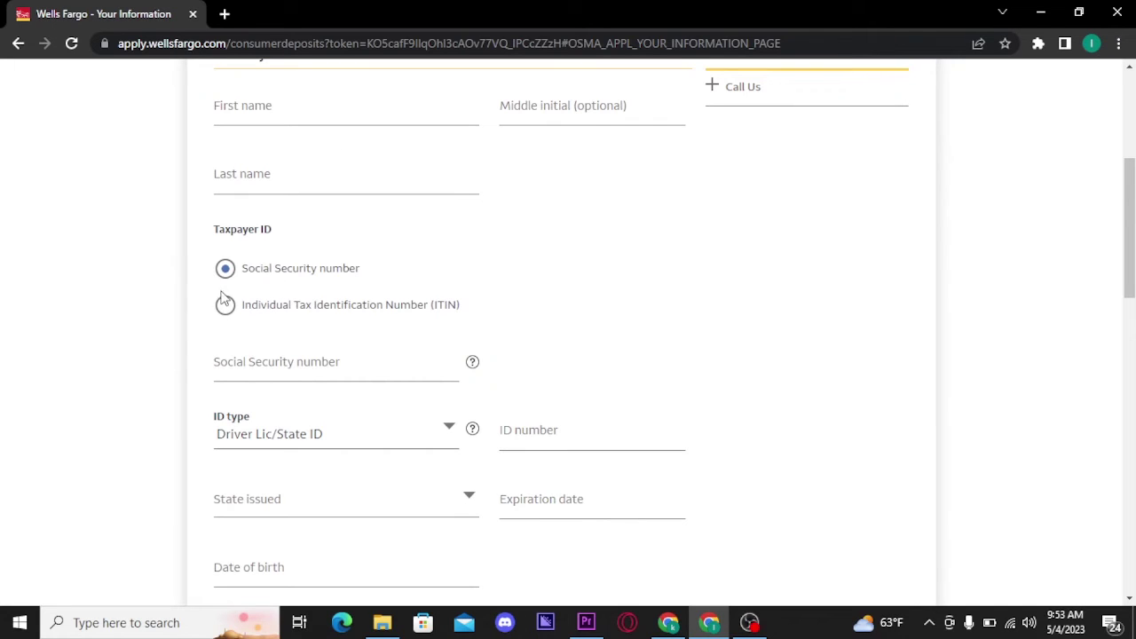
scroll(393, 307, down, 1)
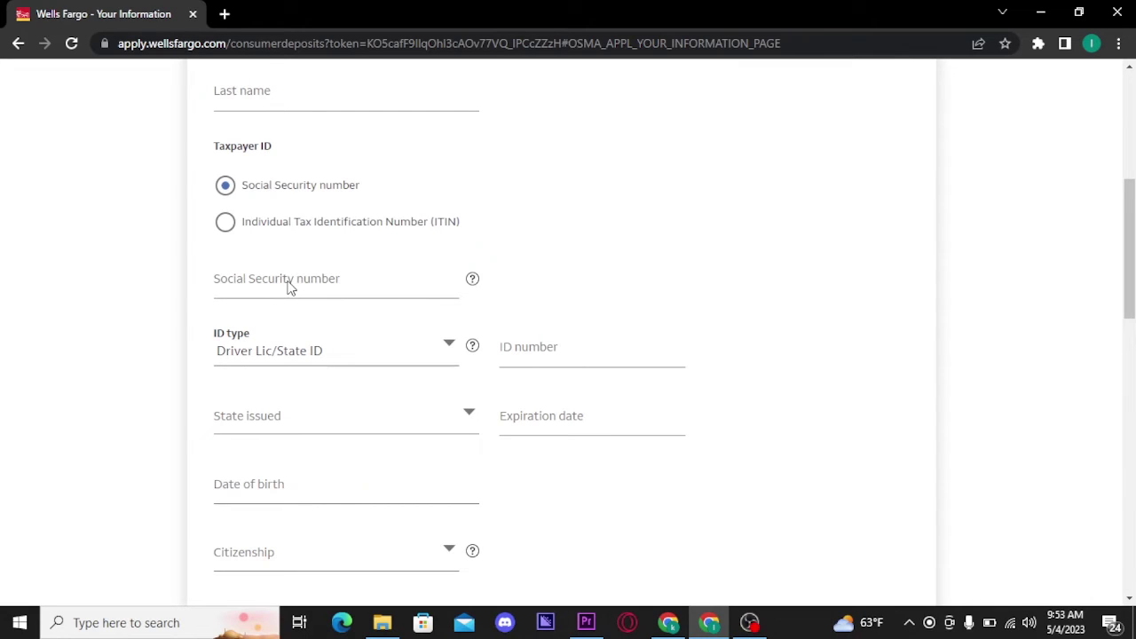
click(289, 286)
scroll(292, 252, down, 1)
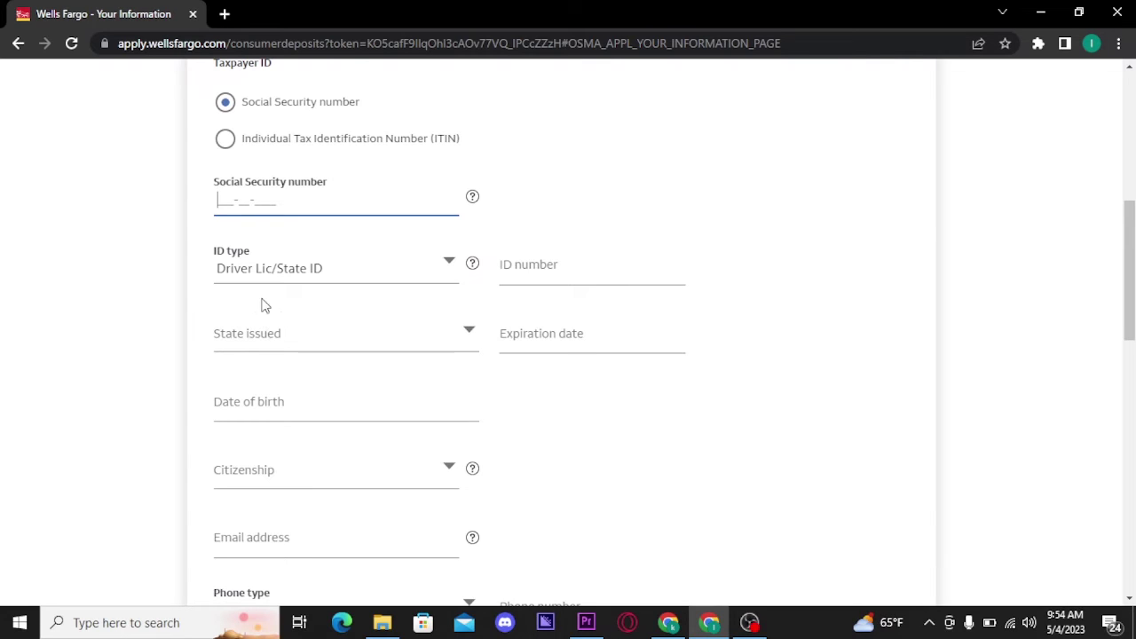
click(530, 337)
scroll(296, 124, down, 1)
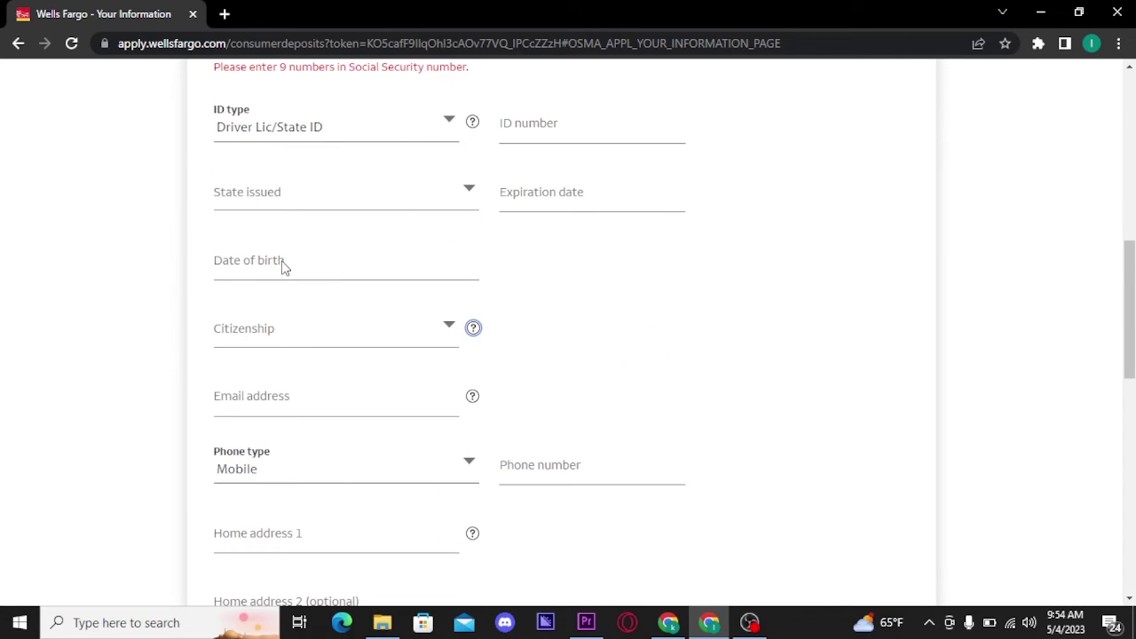
- Examine the citizenship options and the email, phone, home address, occupation and Form W-9 backup withholding fields
click(372, 312)
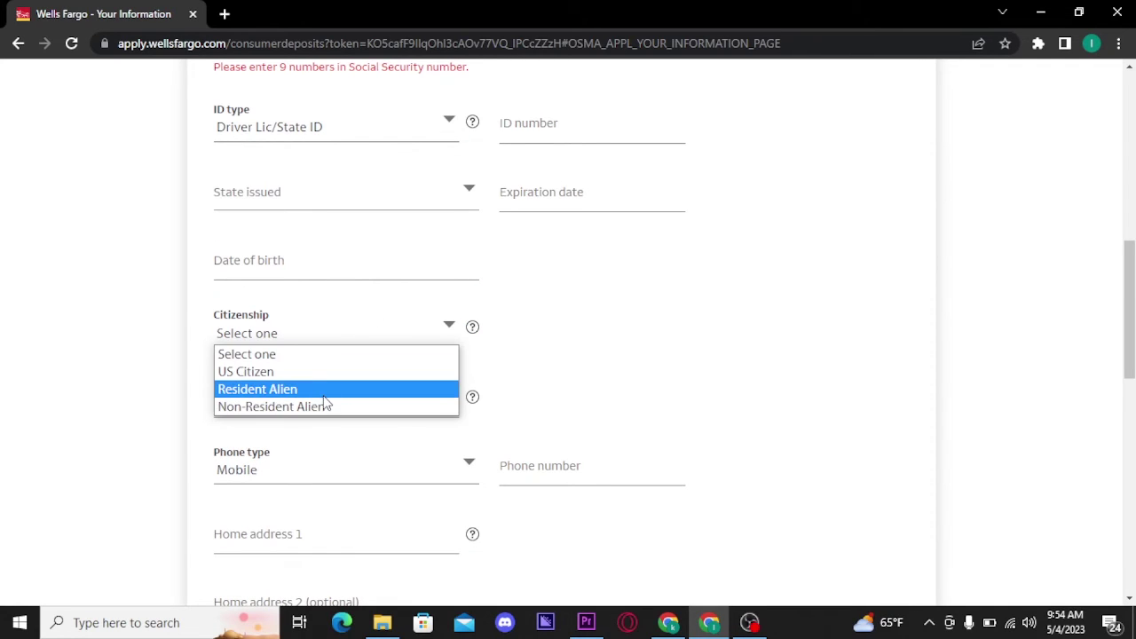
scroll(360, 364, down, 1)
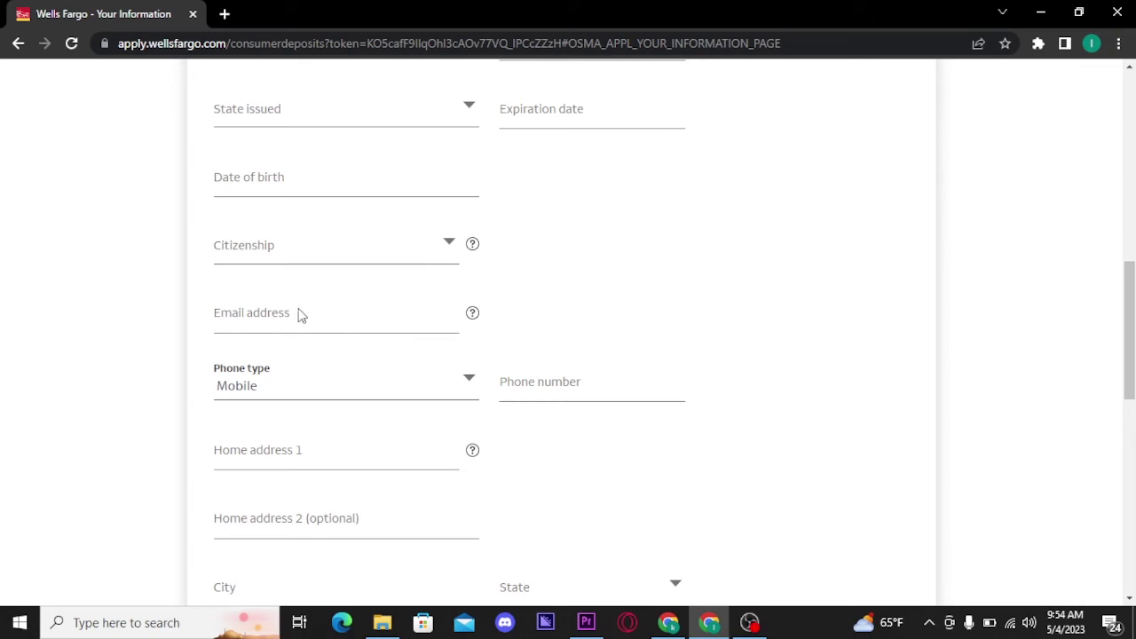
click(273, 324)
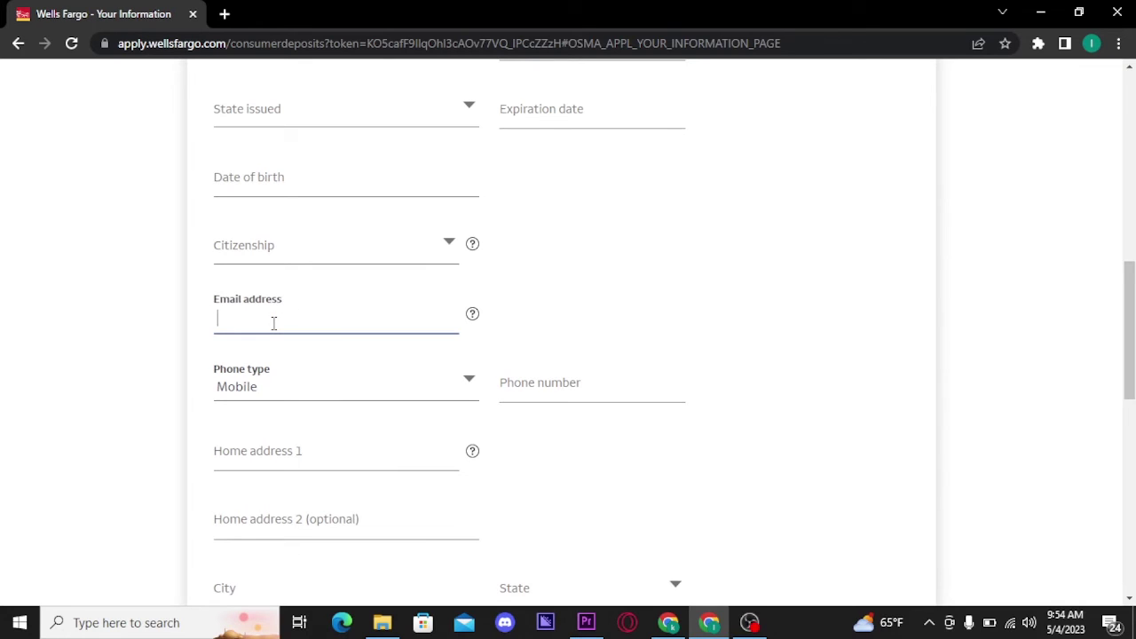
click(471, 382)
click(542, 474)
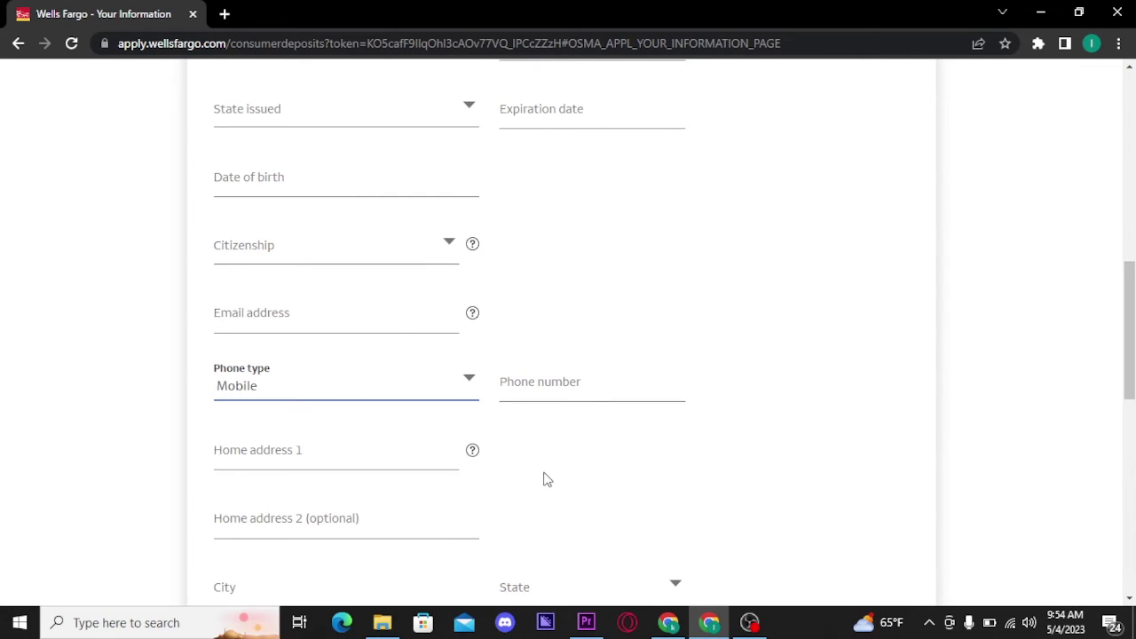
click(540, 390)
scroll(515, 426, down, 2)
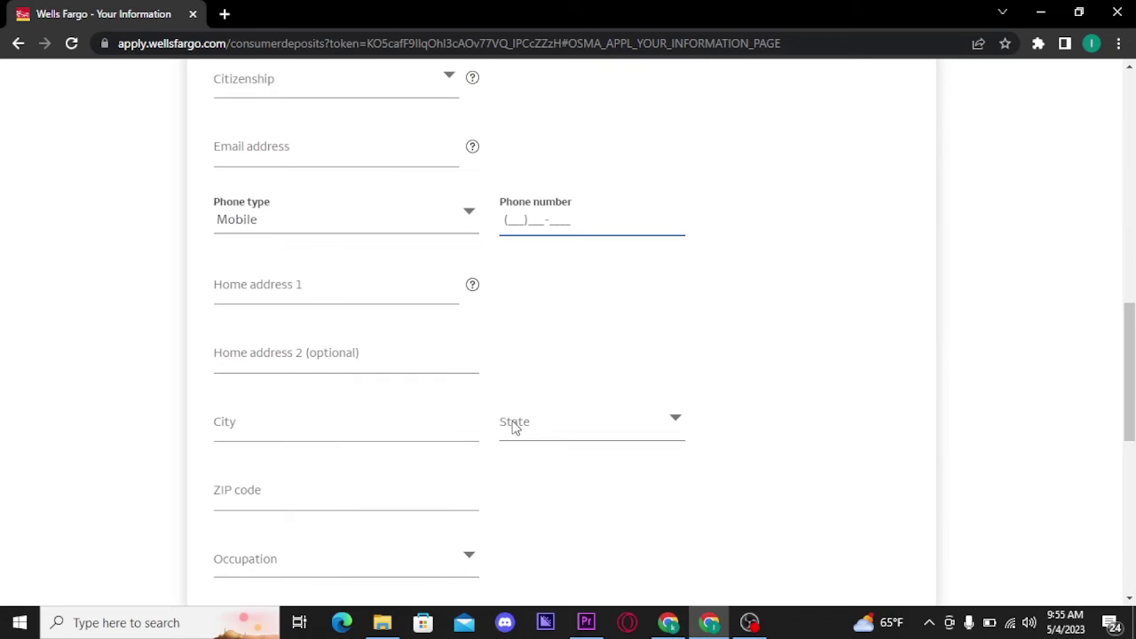
scroll(320, 292, down, 2)
click(330, 268)
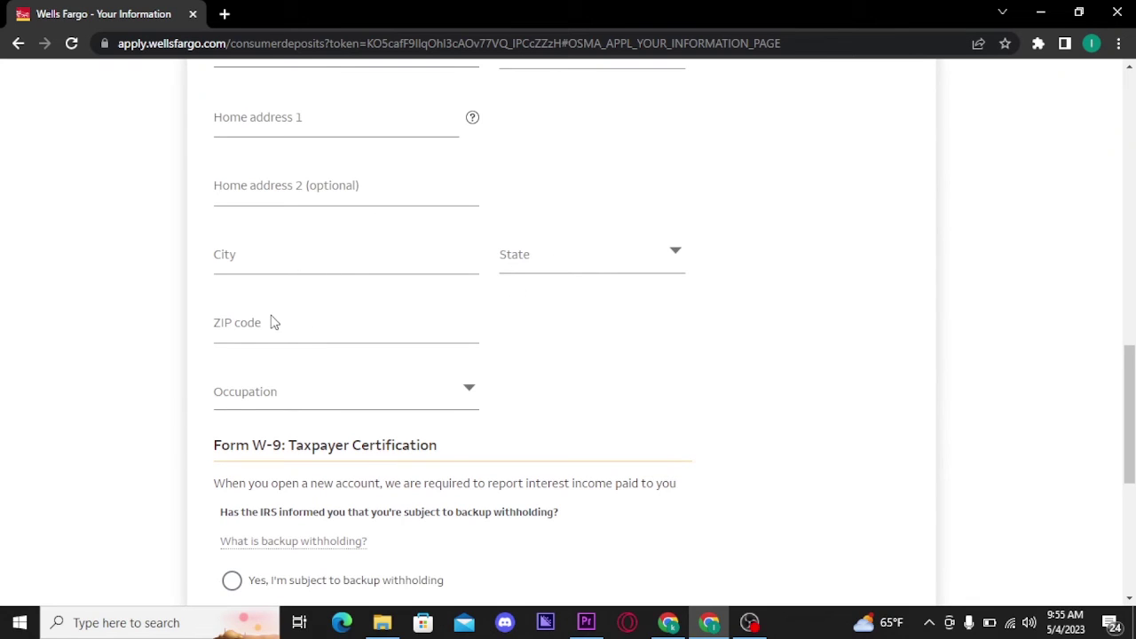
scroll(484, 353, down, 1)
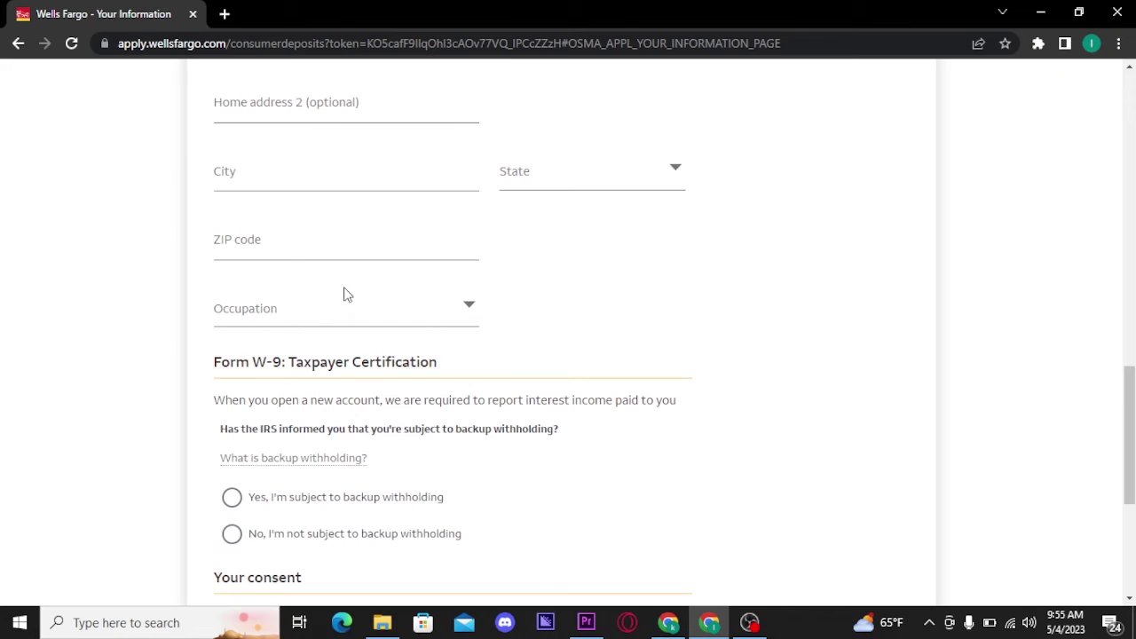
scroll(497, 315, up, 2)
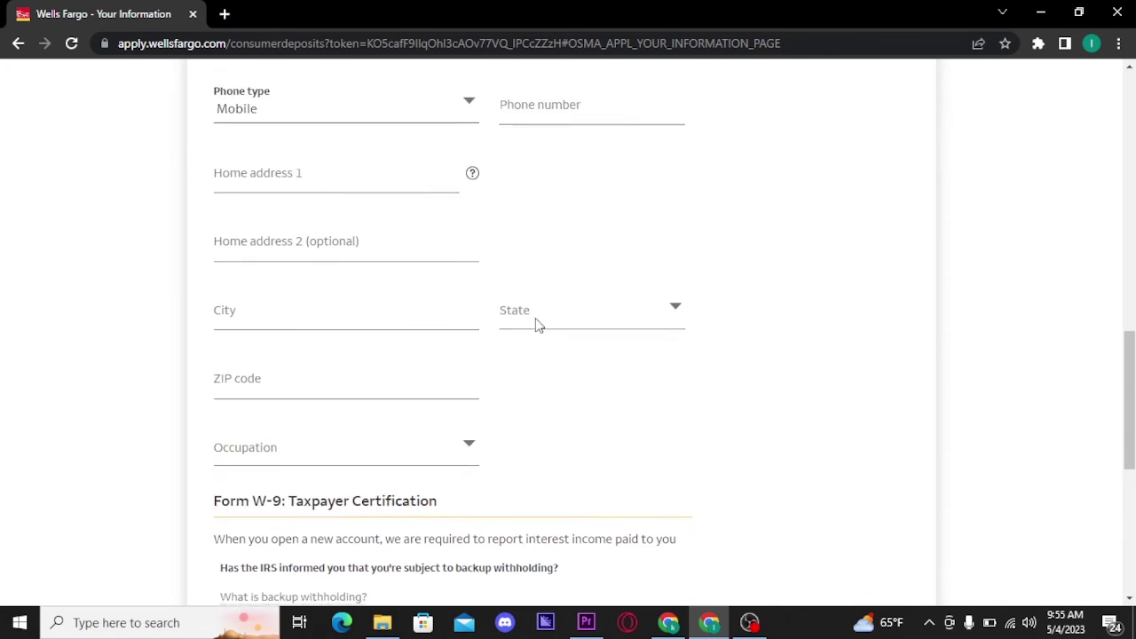
scroll(549, 293, down, 4)
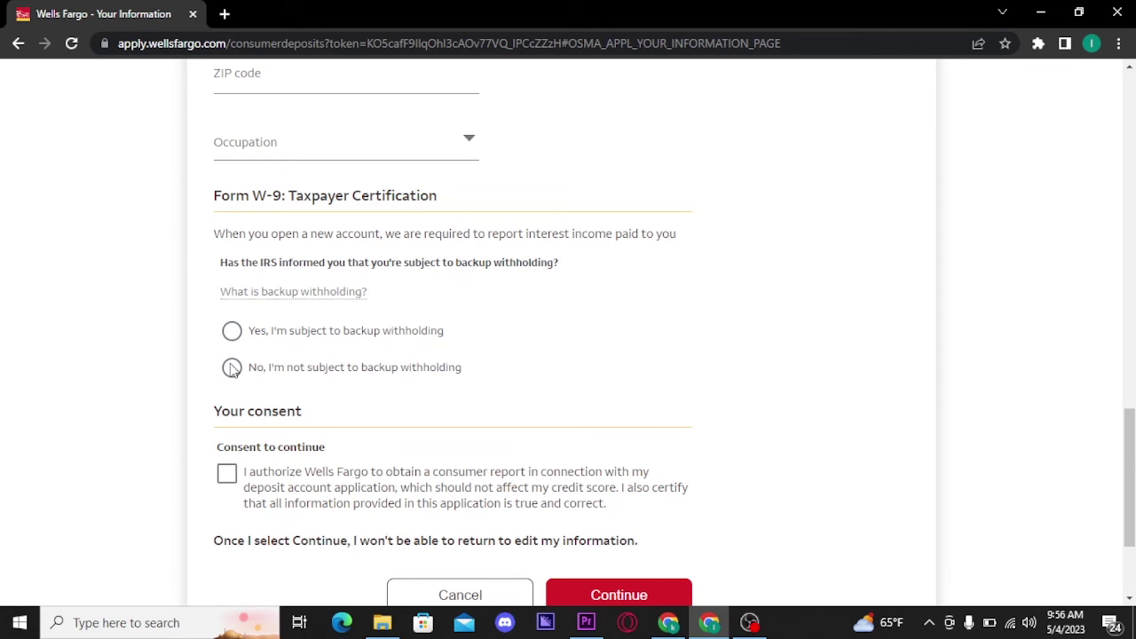
- Authorize Wells Fargo to obtain a consumer report under the consent section and submit the Your Information form
scroll(232, 370, down, 1)
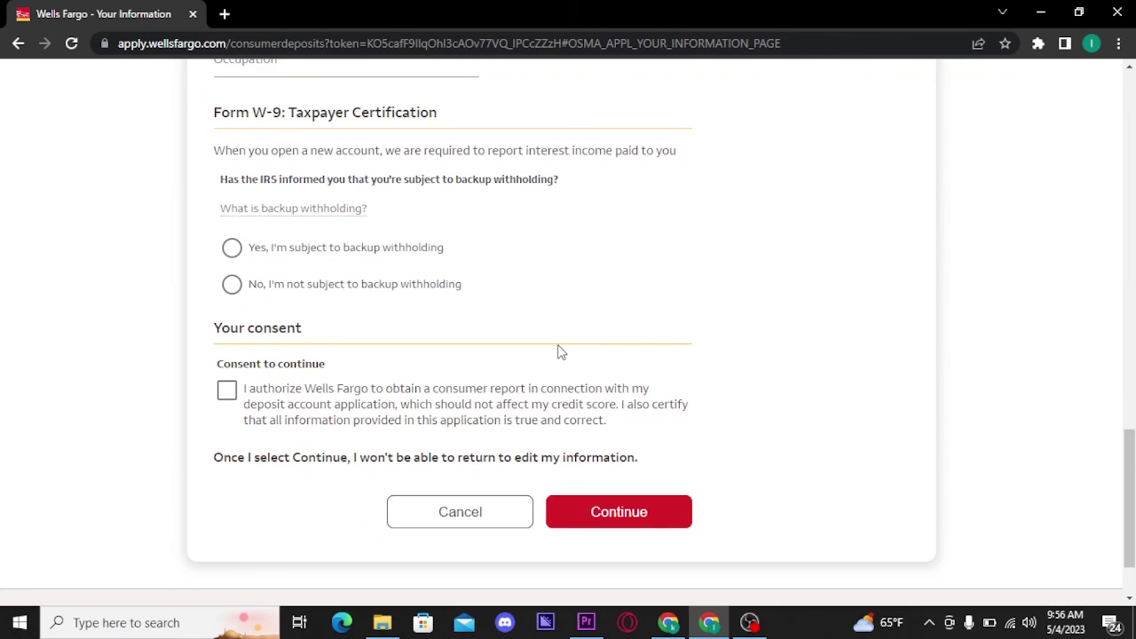
click(229, 397)
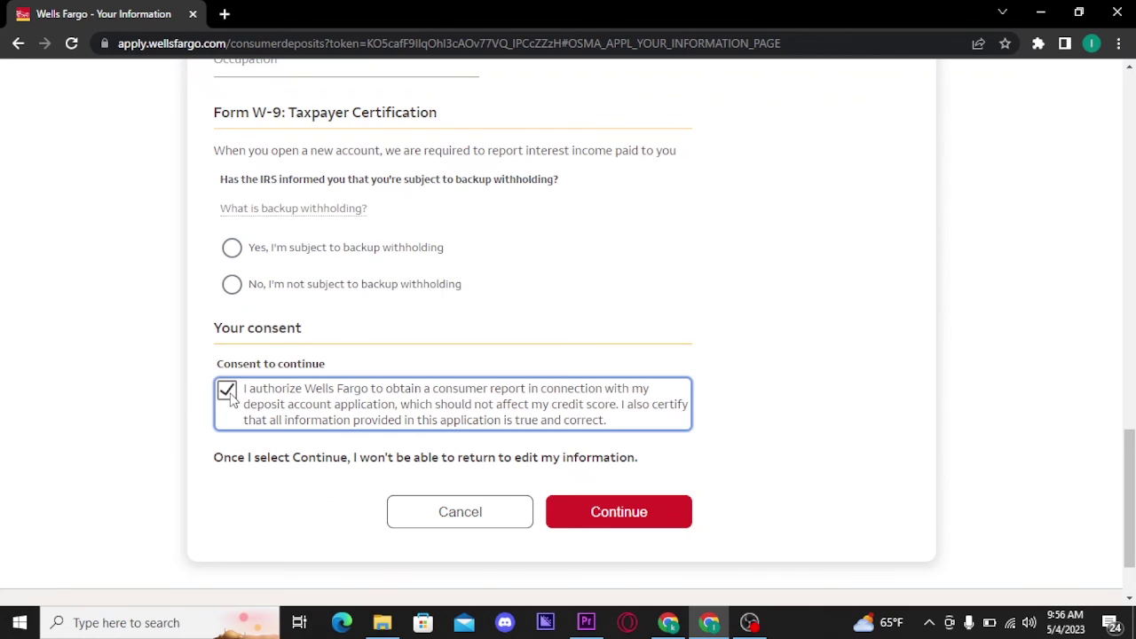
click(609, 515)
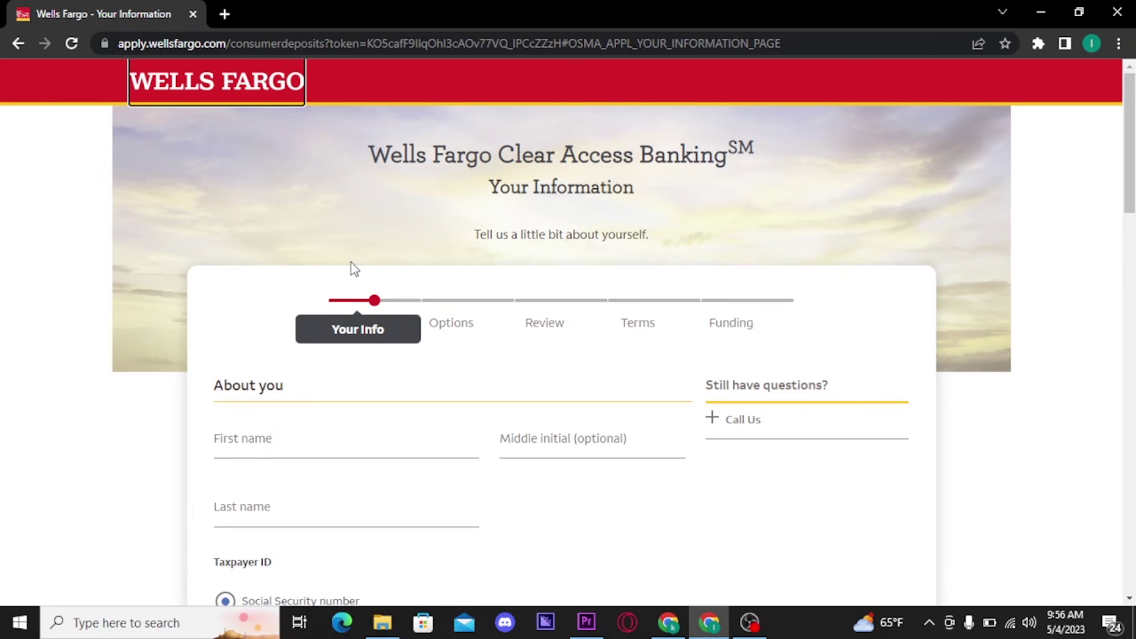